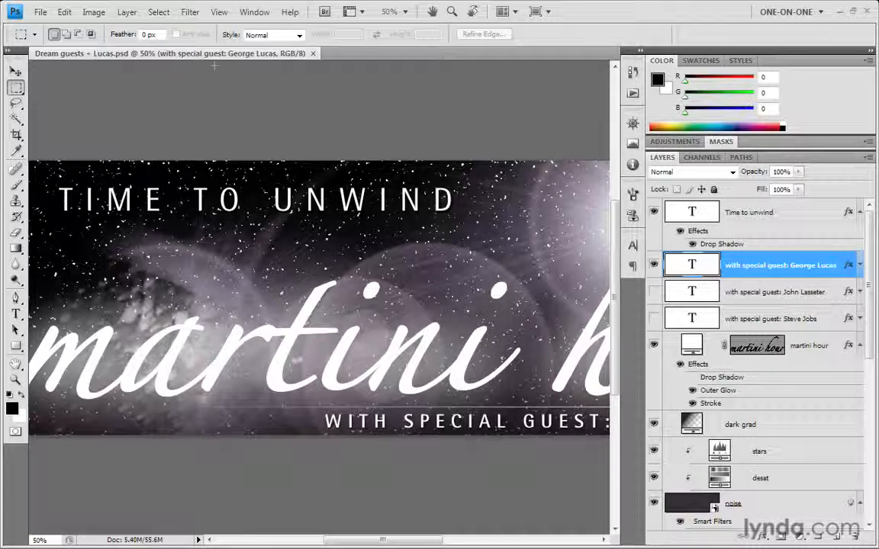
left_click(39, 12)
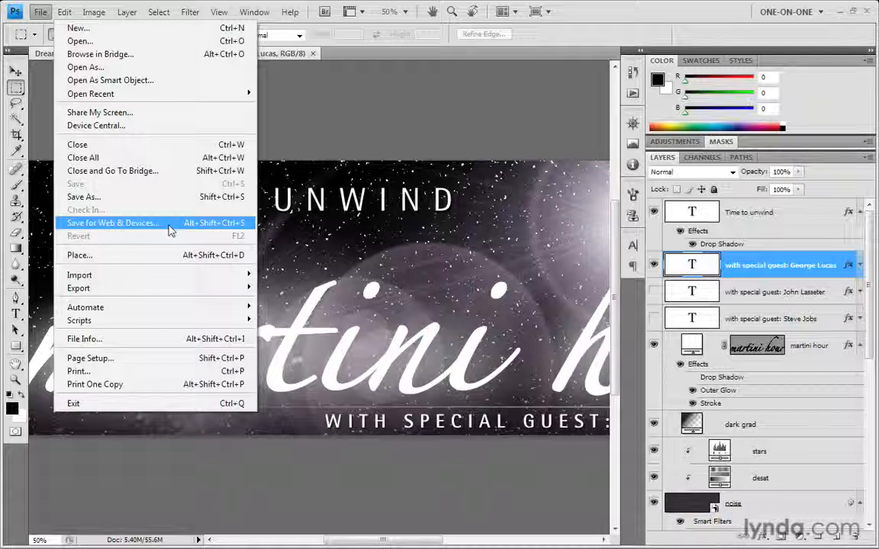
key("Escape")
key("Escape")
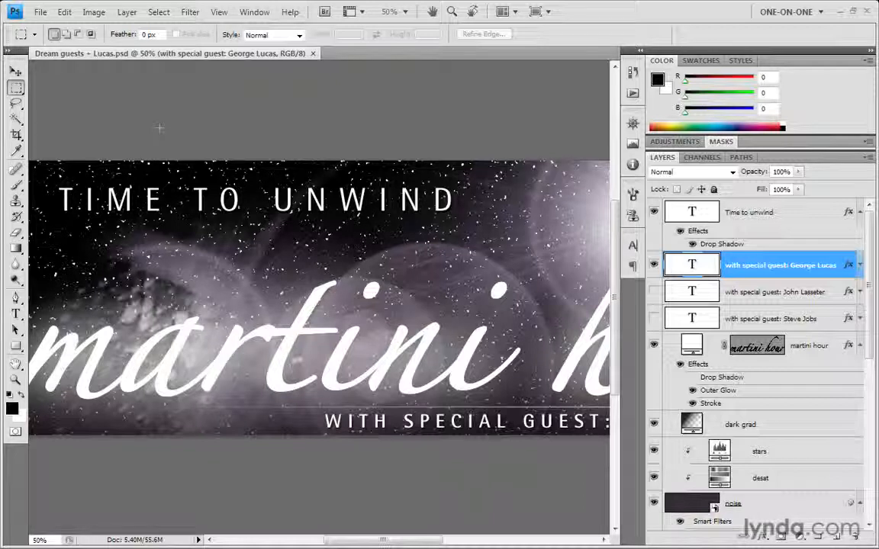
Examine the entire martini hour banner without the side panels, and inspect its lettering and stars at 100% magnification.
key("shift+Tab")
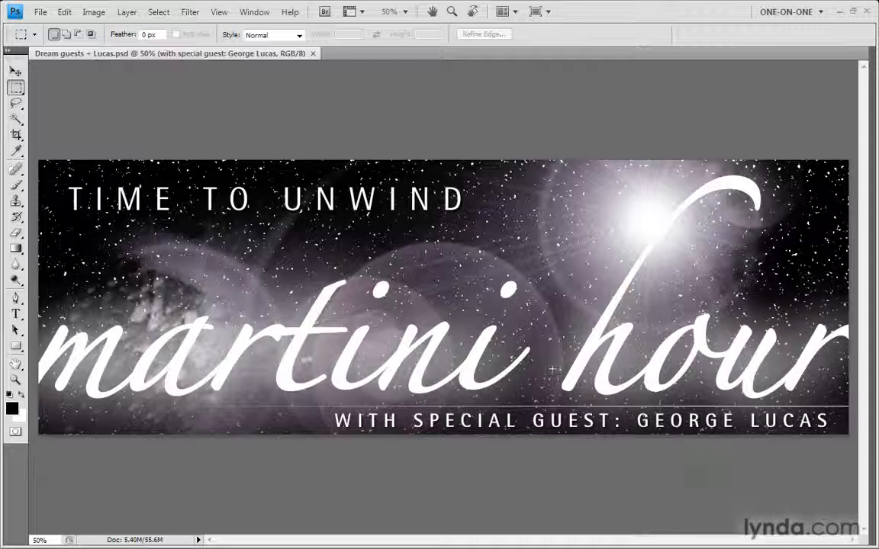
key("shift+Tab")
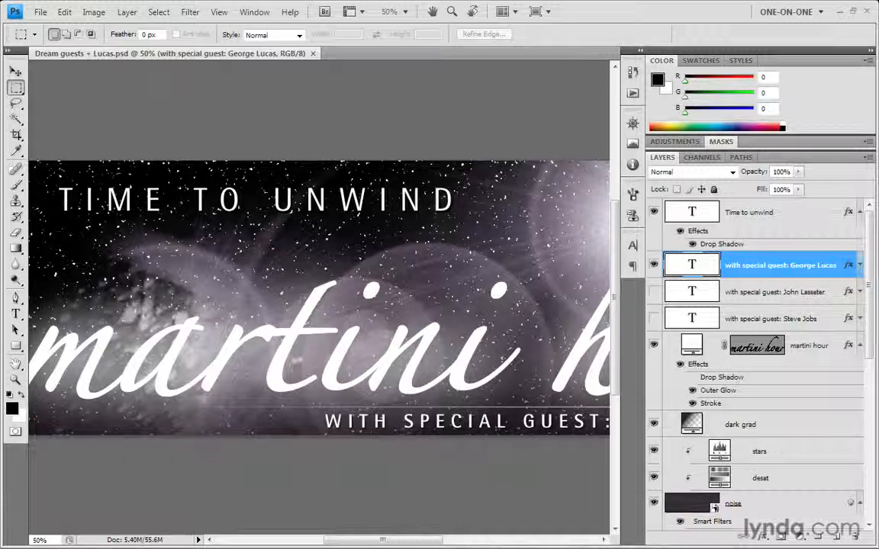
key("ctrl+plus")
key("ctrl+plus")
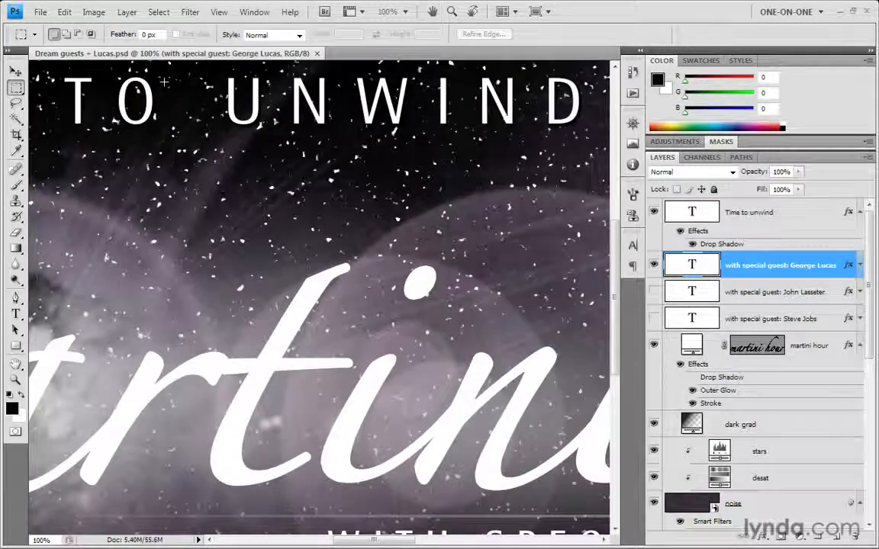
left_click_drag(190, 317, 227, 267)
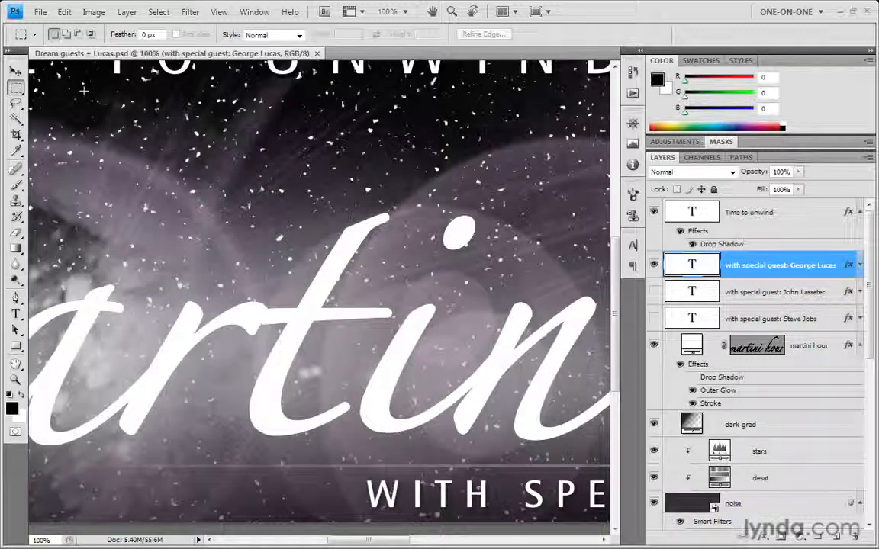
Start Save for Web & Devices for the banner and set the exported image's height to 200 px.
left_click(40, 13)
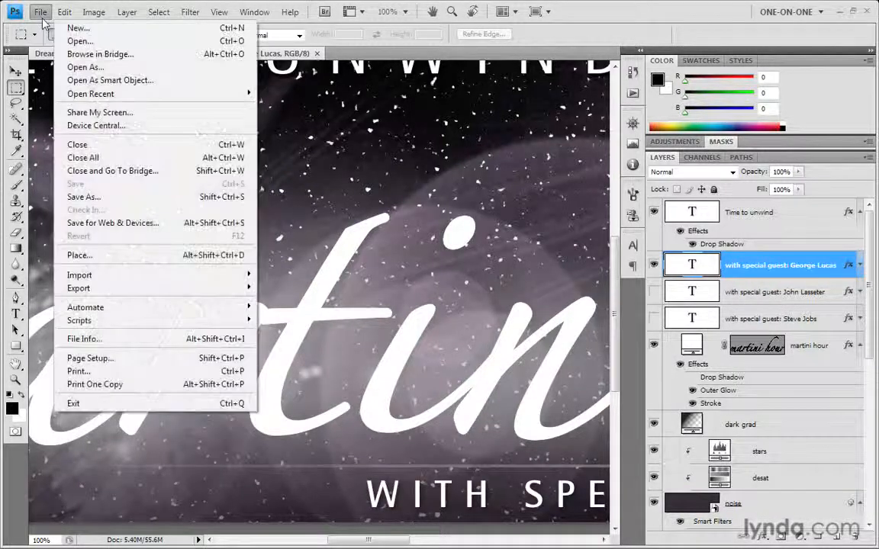
left_click(171, 228)
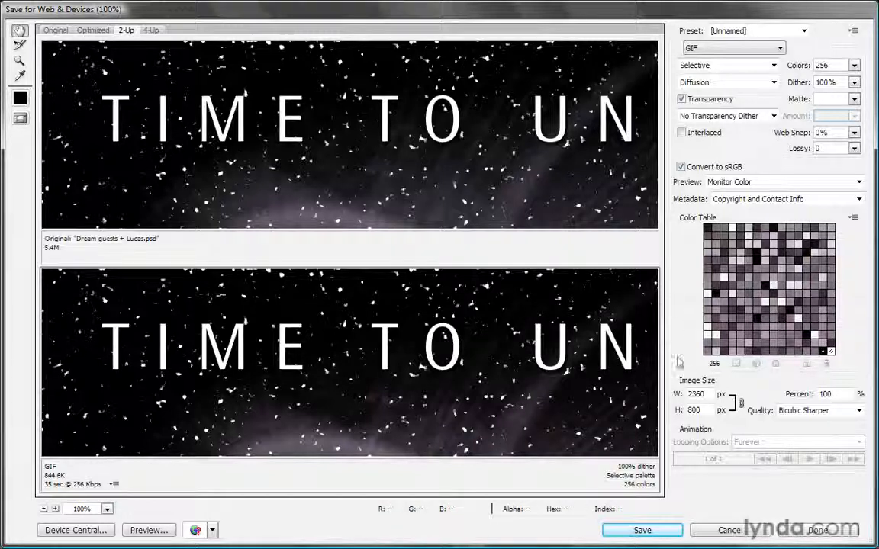
double_click(689, 411)
type("200")
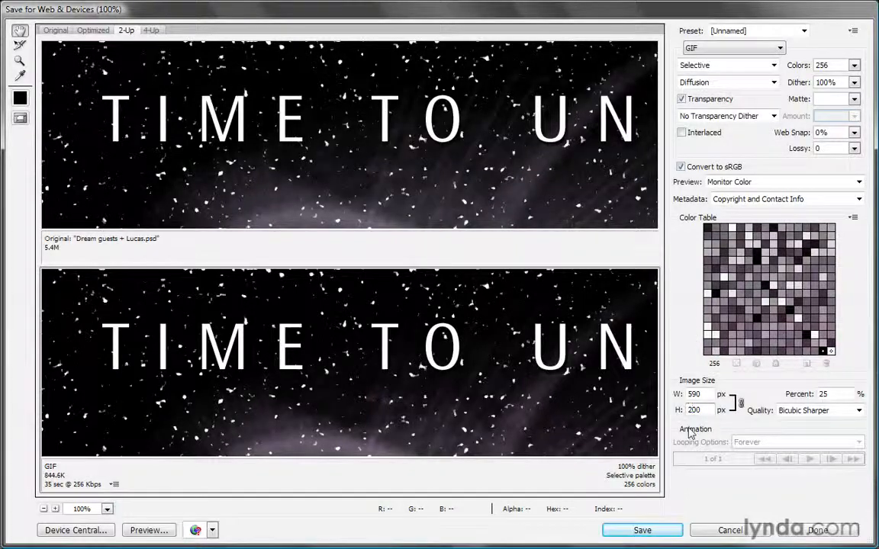
key("Tab")
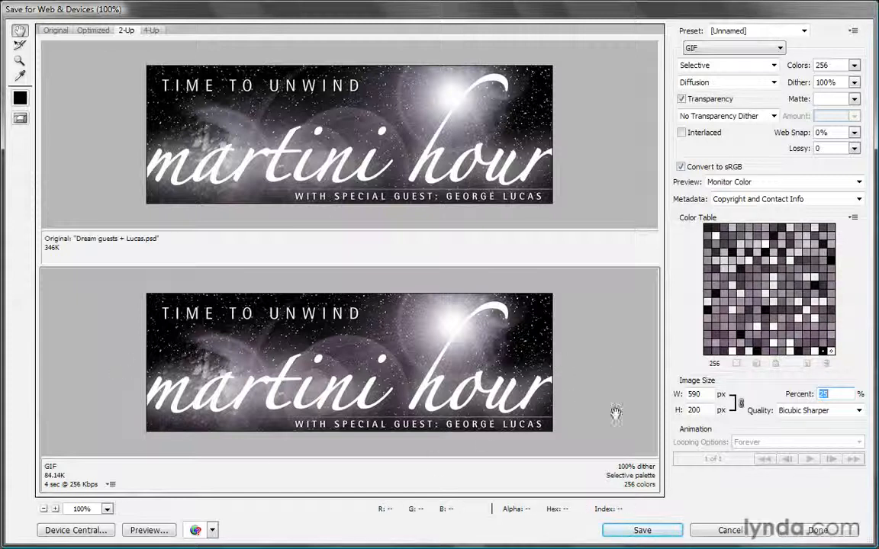
Set the export height to 800 px to compare against the full-size image, and return it to 200 px.
key("shift+Tab")
type("800")
key("Tab")
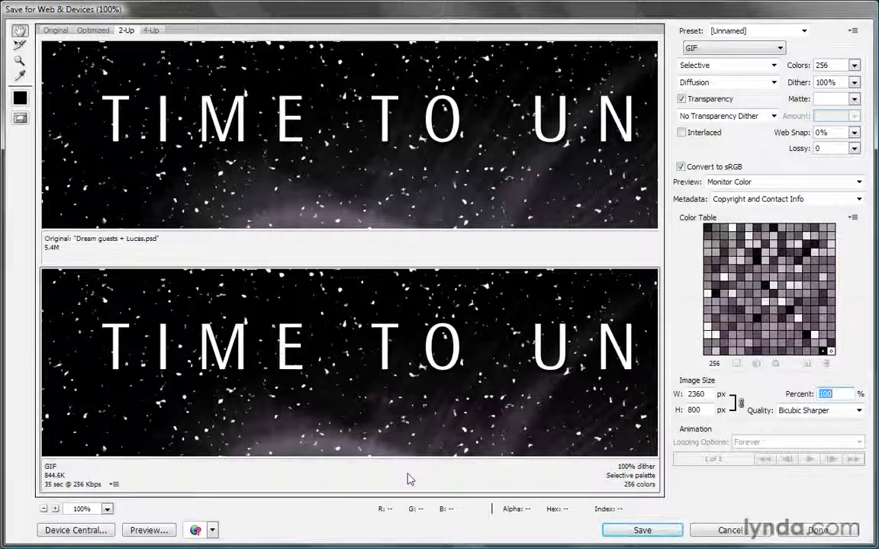
left_click(689, 410)
key("Tab")
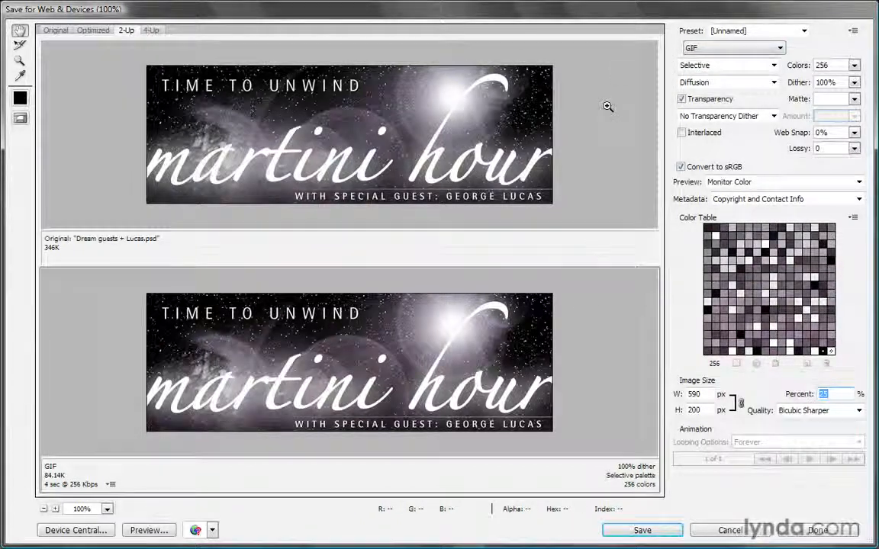
Try a 4-color palette for the GIF with the preview at 200%, and raise the palette to 64 colors.
key("ctrl+plus")
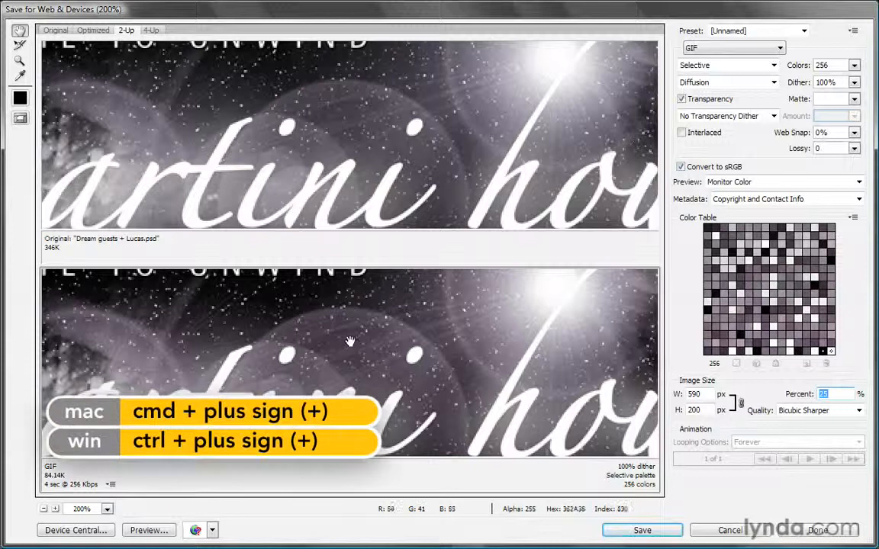
left_click_drag(351, 356, 382, 388)
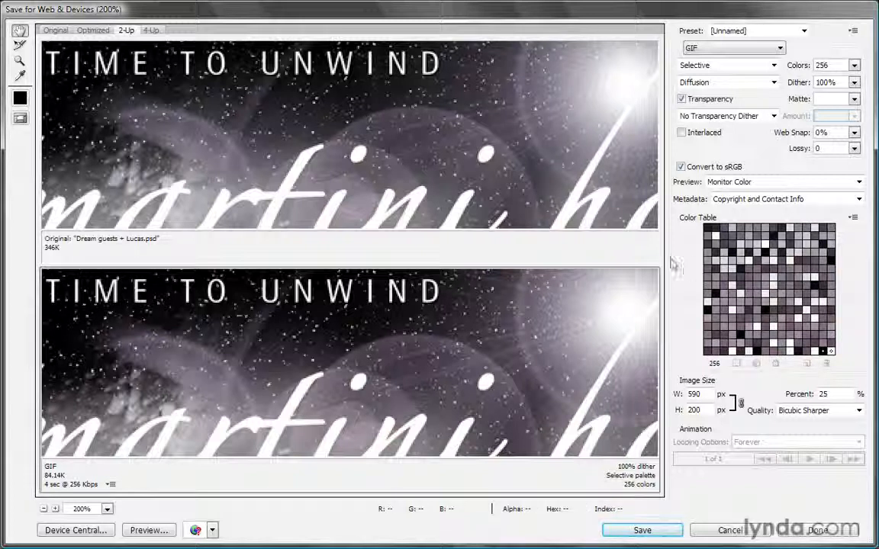
left_click(855, 66)
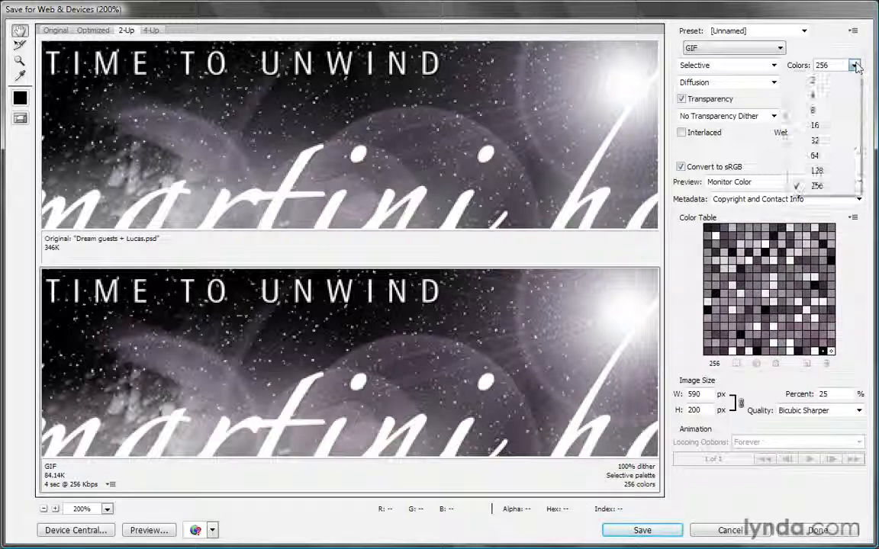
left_click(820, 97)
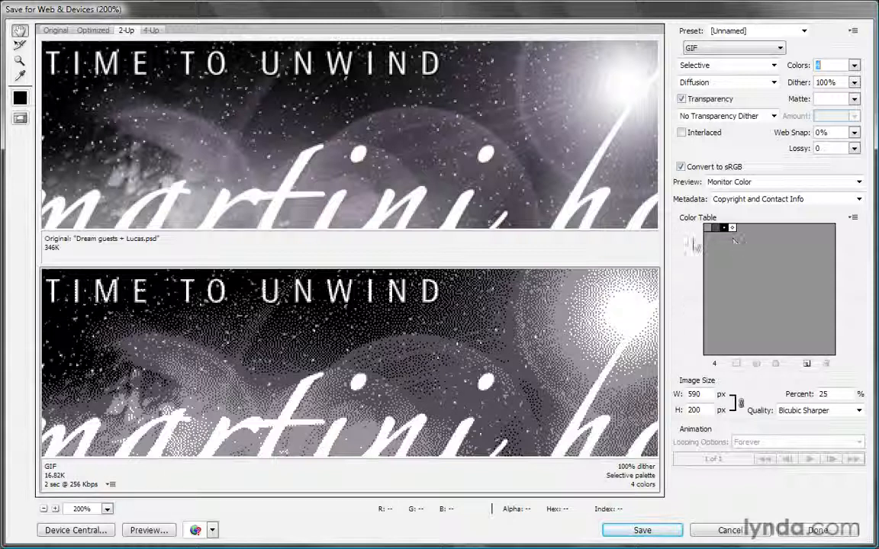
left_click(854, 66)
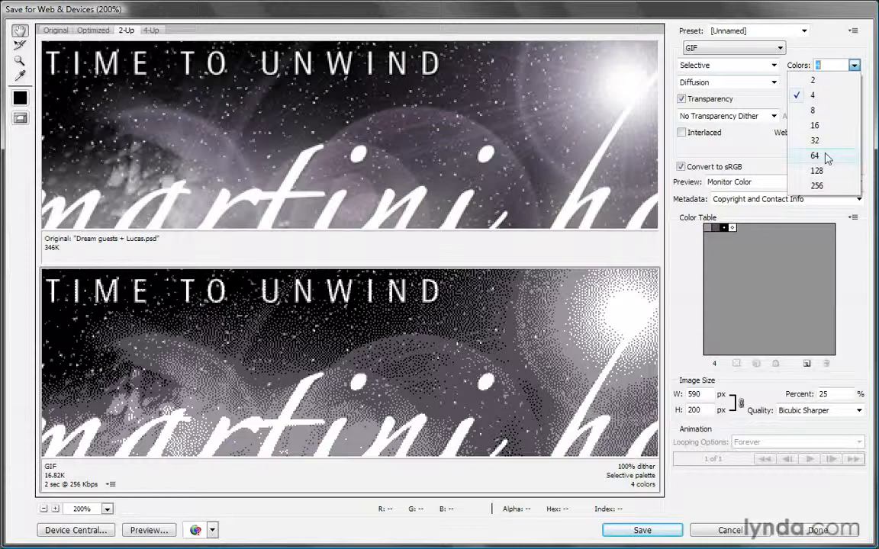
left_click(815, 156)
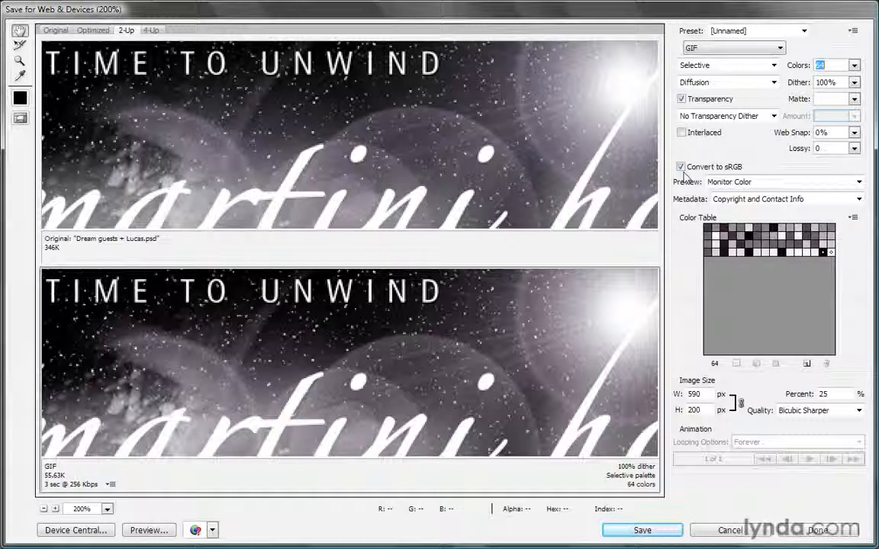
Compare the Windows and Macintosh (No Color Management) previews of the banner, and return the preview to Monitor Color.
left_click(858, 186)
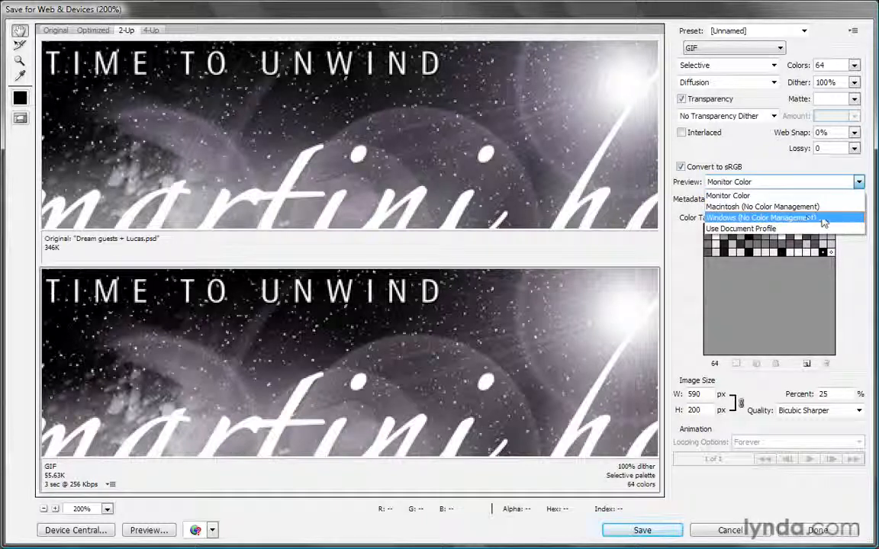
left_click(822, 222)
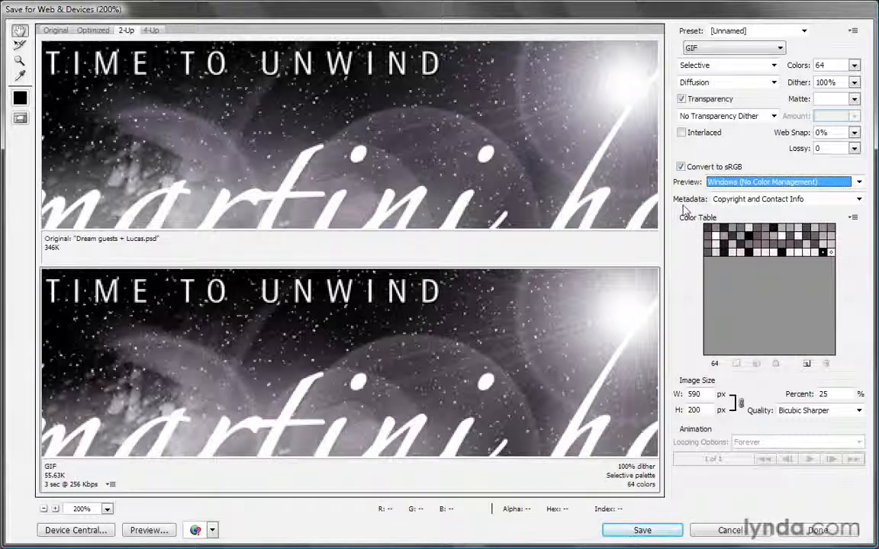
left_click(856, 182)
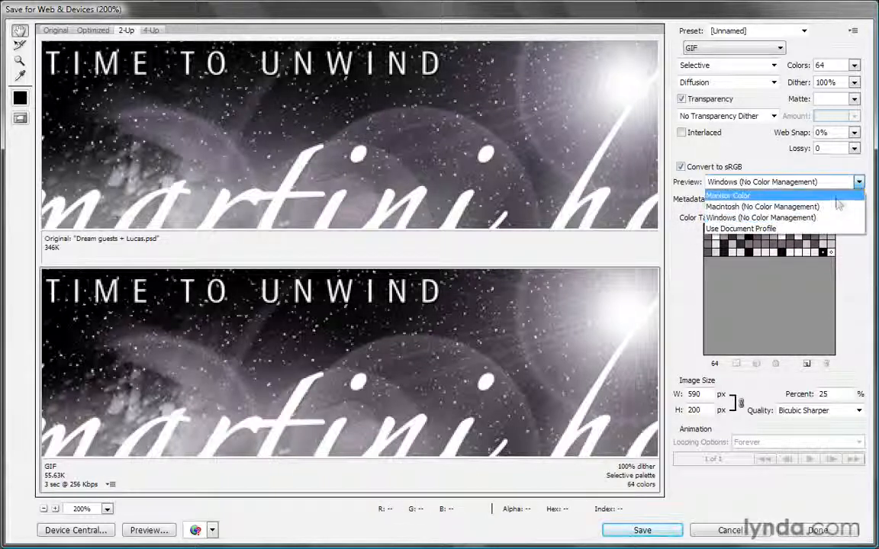
left_click(828, 208)
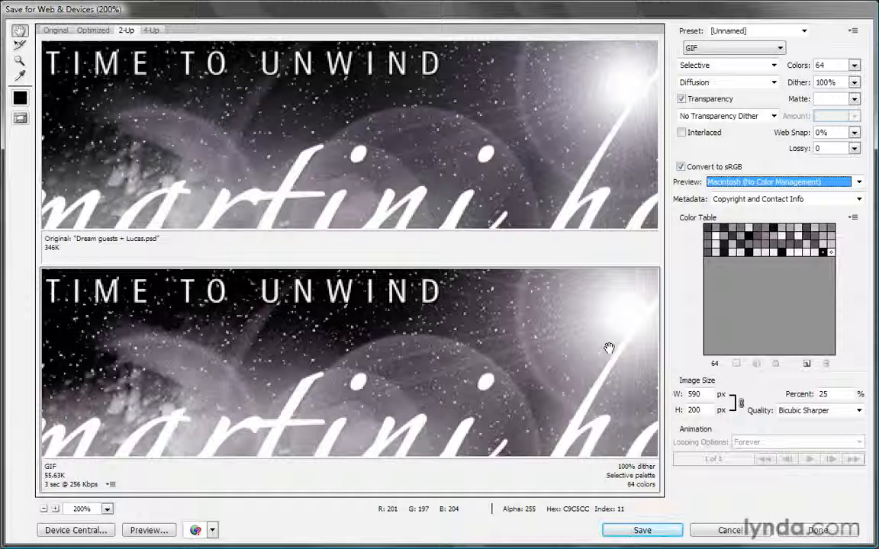
left_click(859, 183)
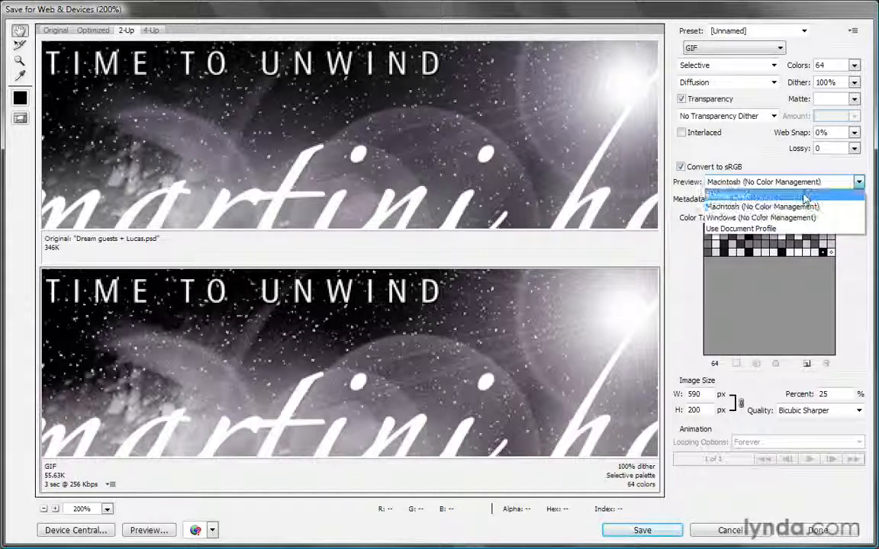
left_click(805, 198)
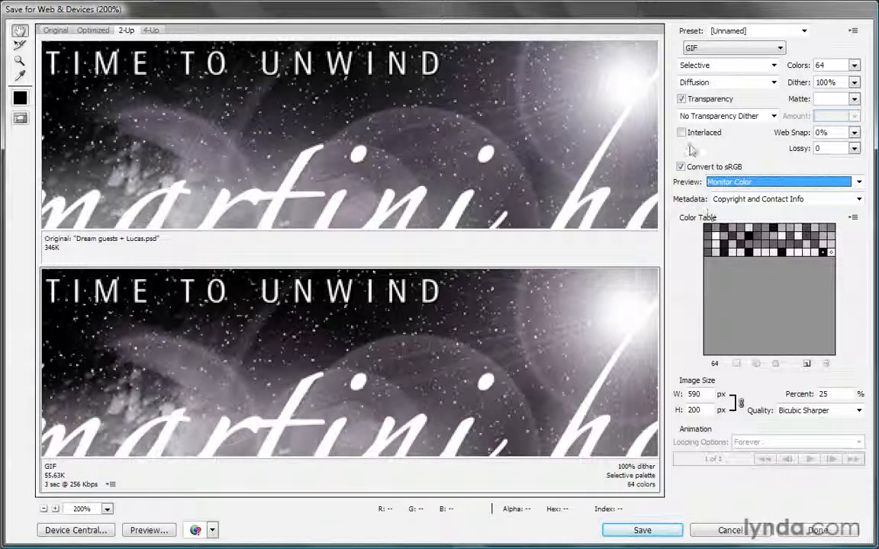
Try the PNG-8 and PNG-24 file formats for the optimized banner.
left_click(764, 50)
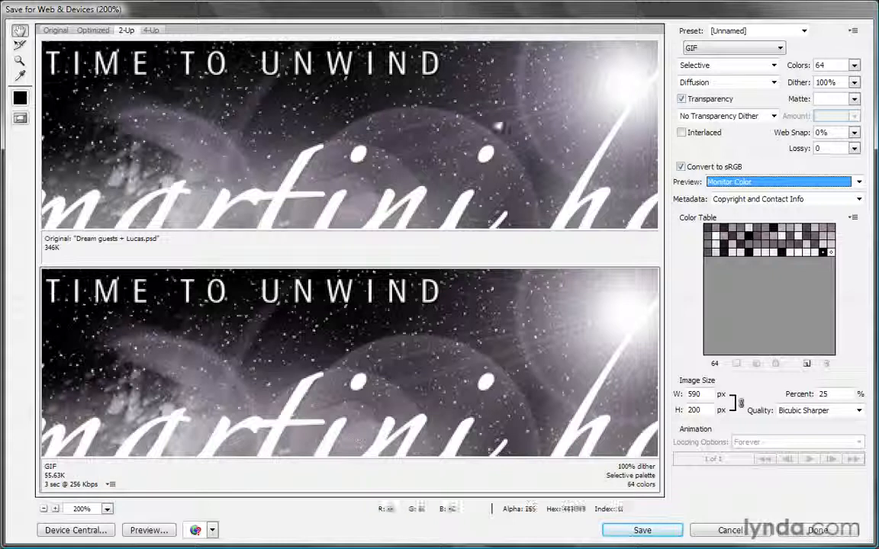
left_click(735, 50)
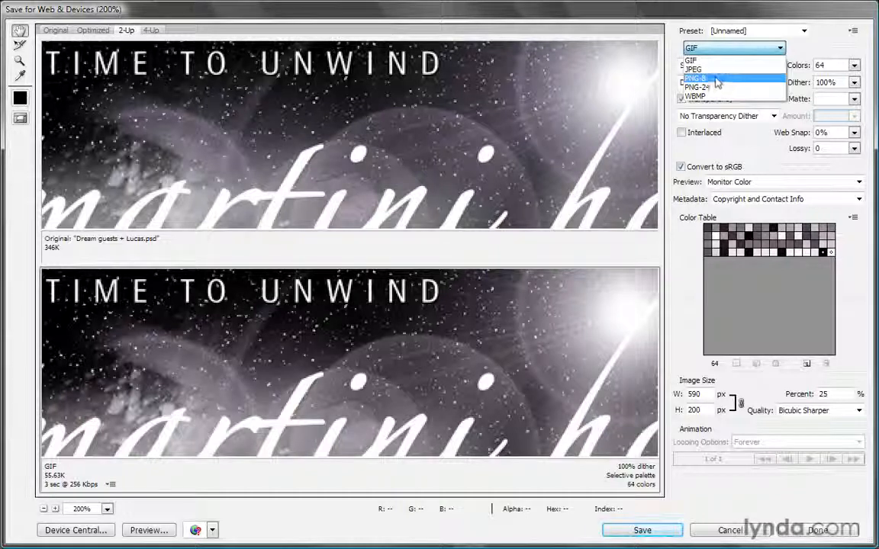
left_click(726, 80)
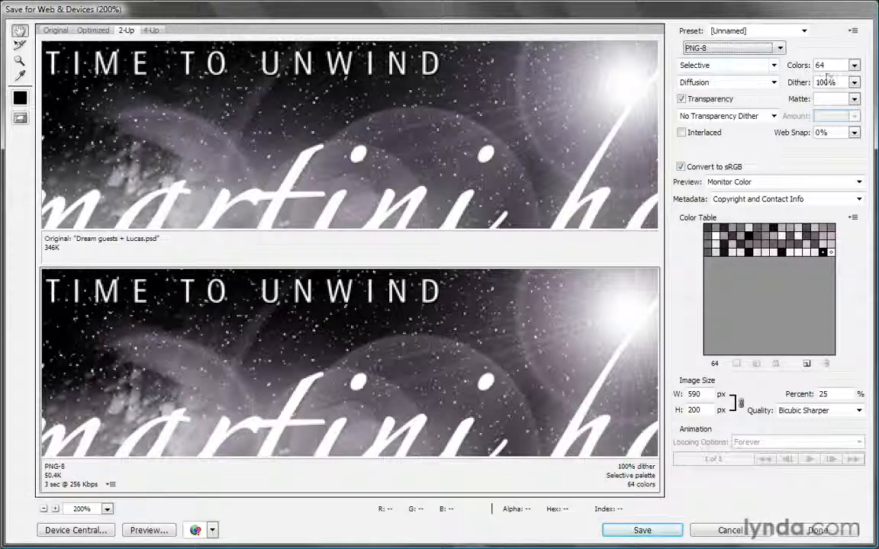
left_click(779, 49)
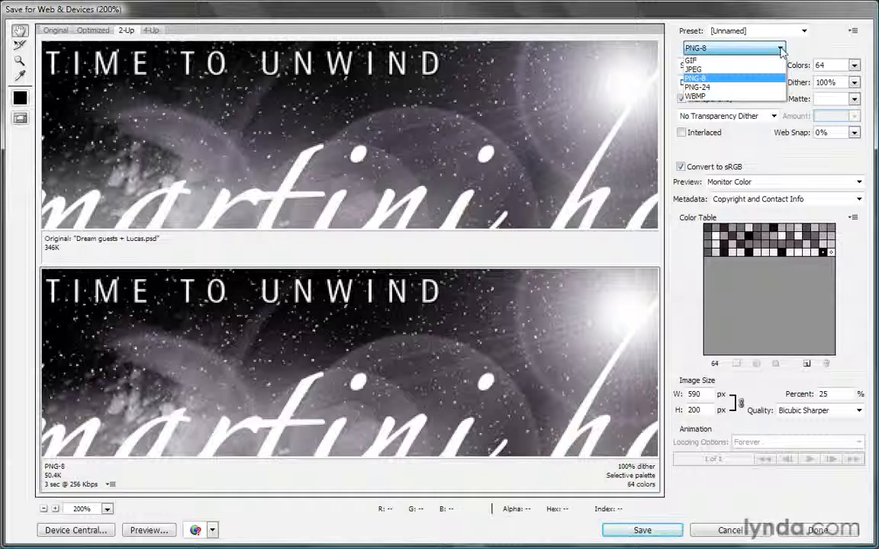
left_click(715, 90)
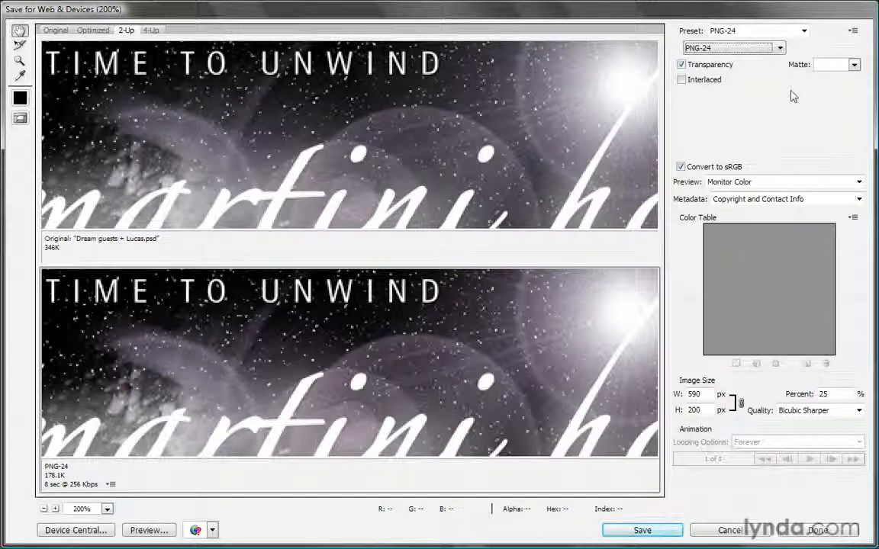
Set the export format to JPEG with High compression quality, checking the optimized banner at 100% magnification.
left_click(779, 49)
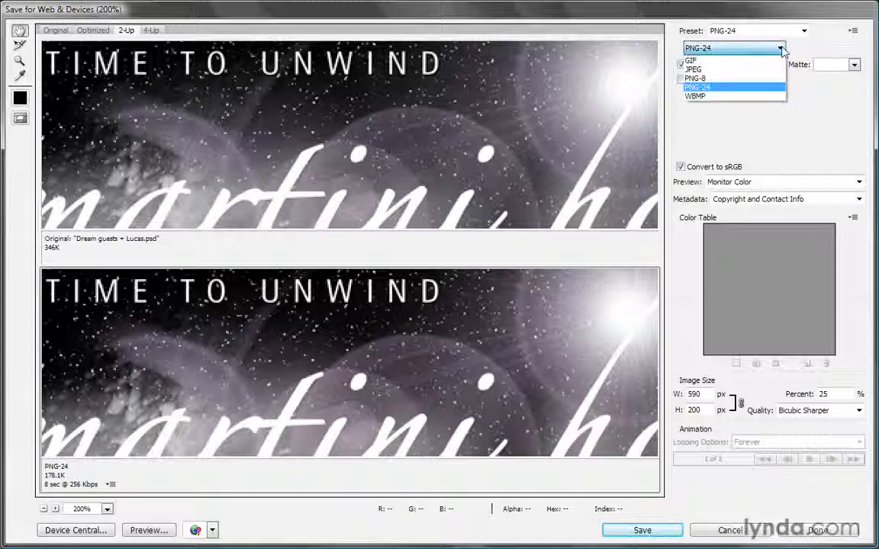
left_click(728, 70)
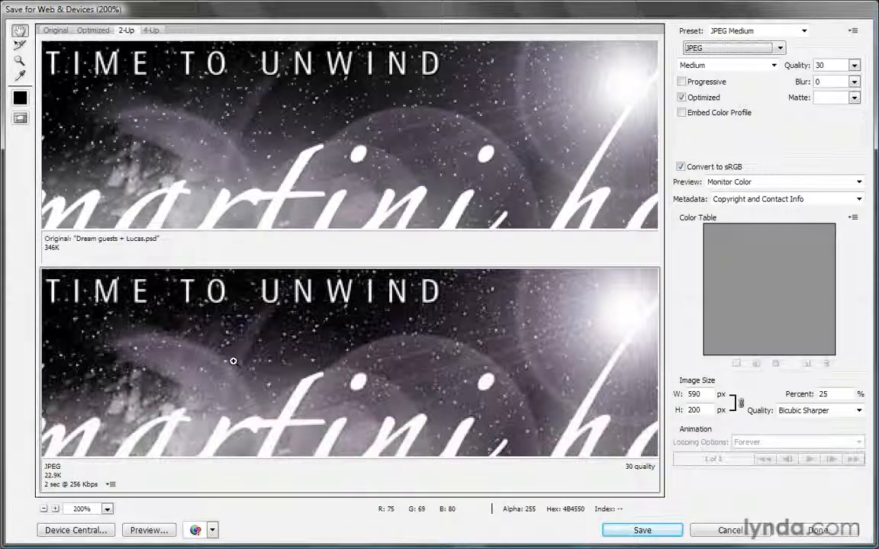
key("ctrl+minus")
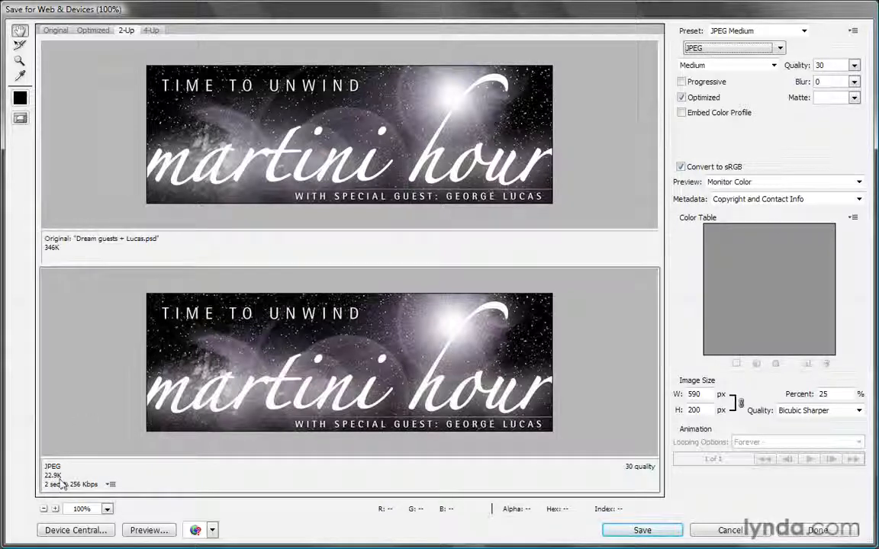
left_click(774, 67)
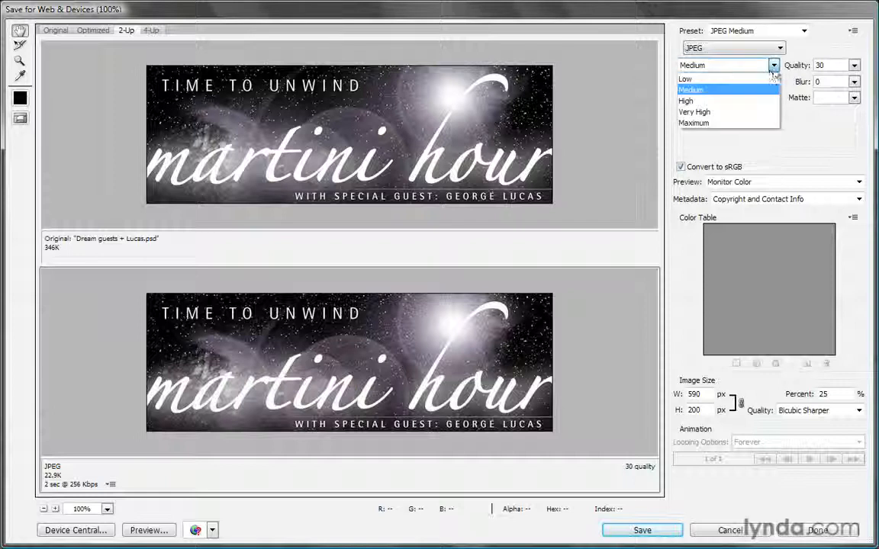
left_click(745, 110)
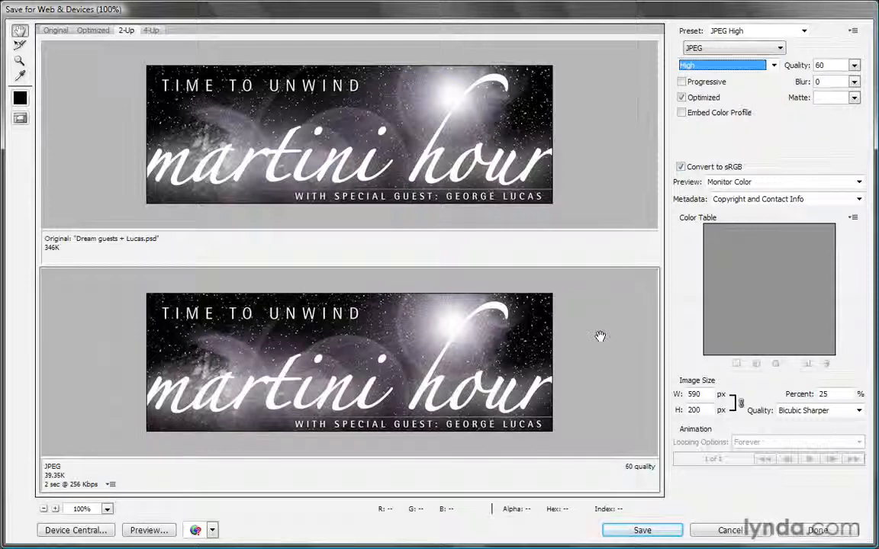